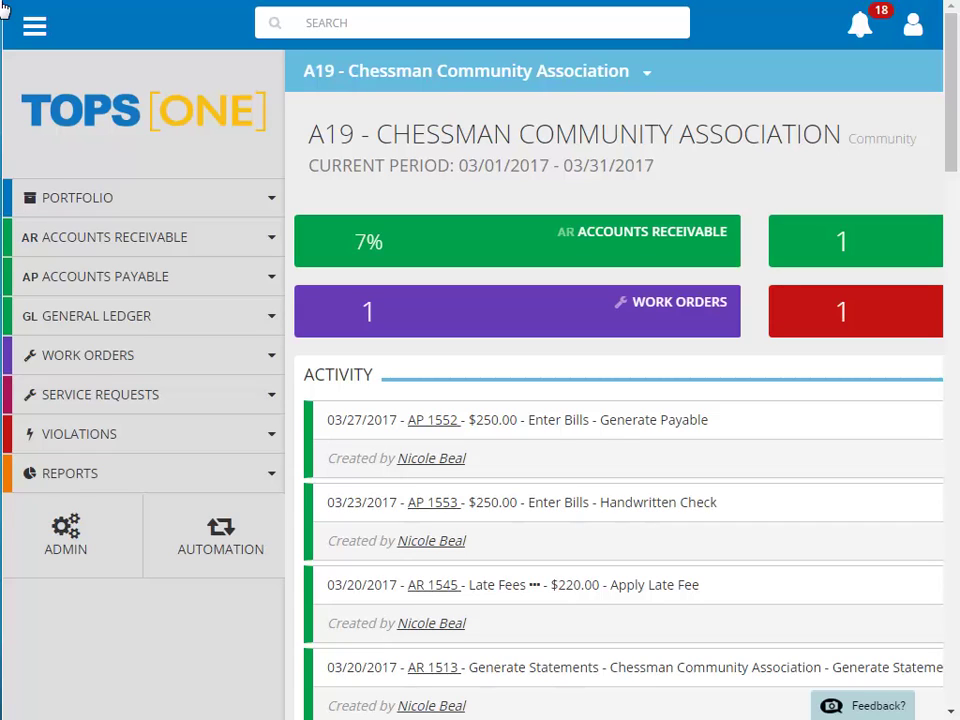
# Open the lockbox file import from the accounts receivable cash receipts of A19 - Chessman Community Association
pyautogui.click(146, 243)
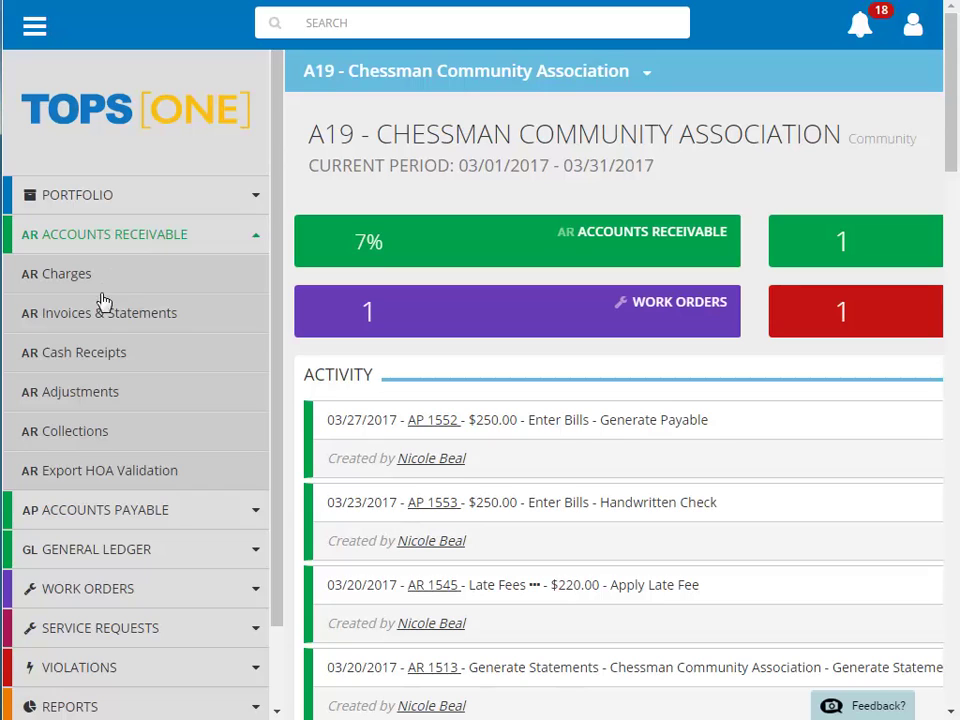
pyautogui.click(98, 362)
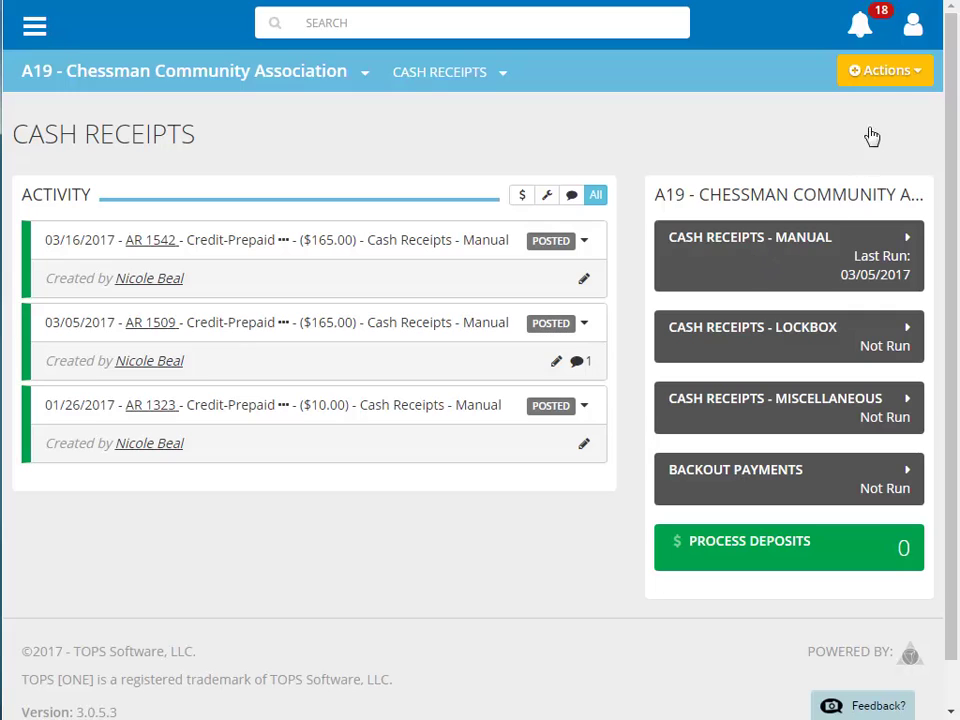
pyautogui.click(875, 72)
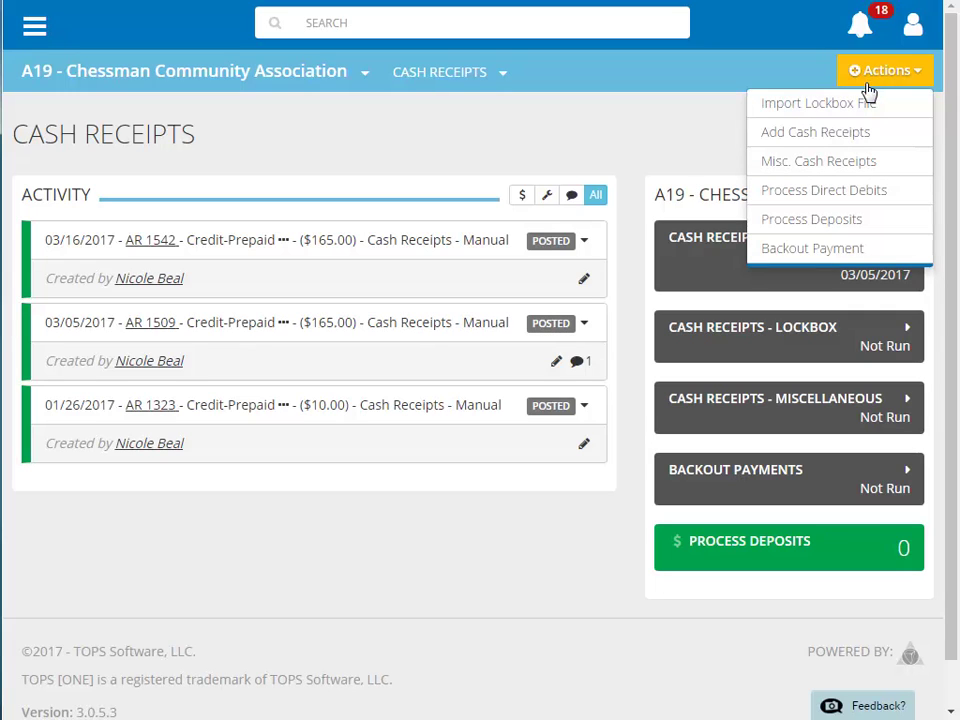
pyautogui.click(866, 104)
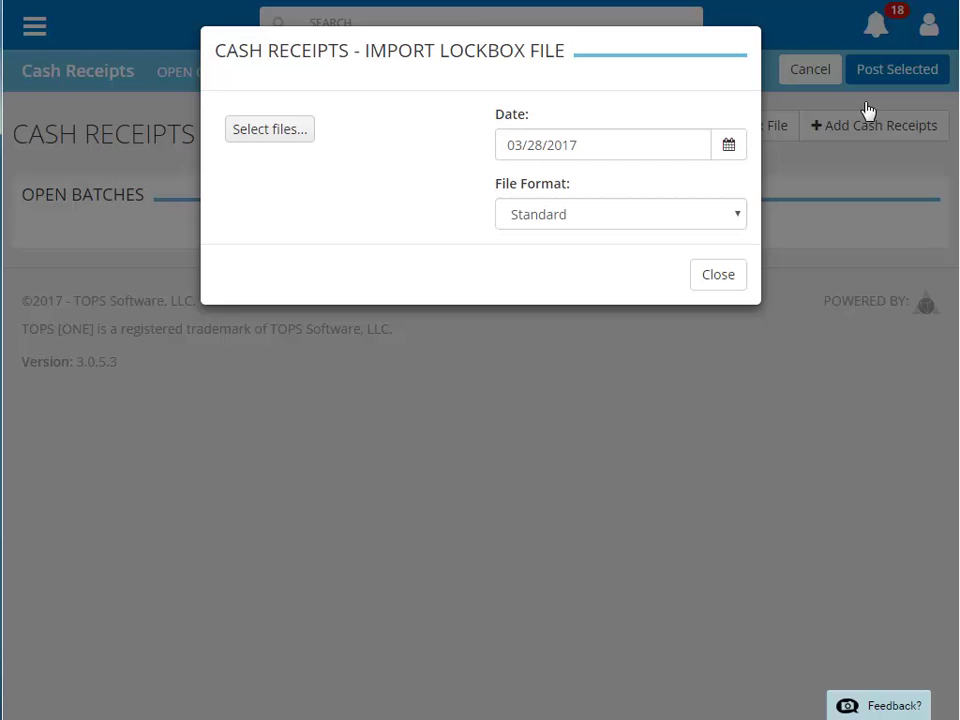
# Set the lockbox import date to 03/24/2017 and keep the Standard file format
pyautogui.click(727, 148)
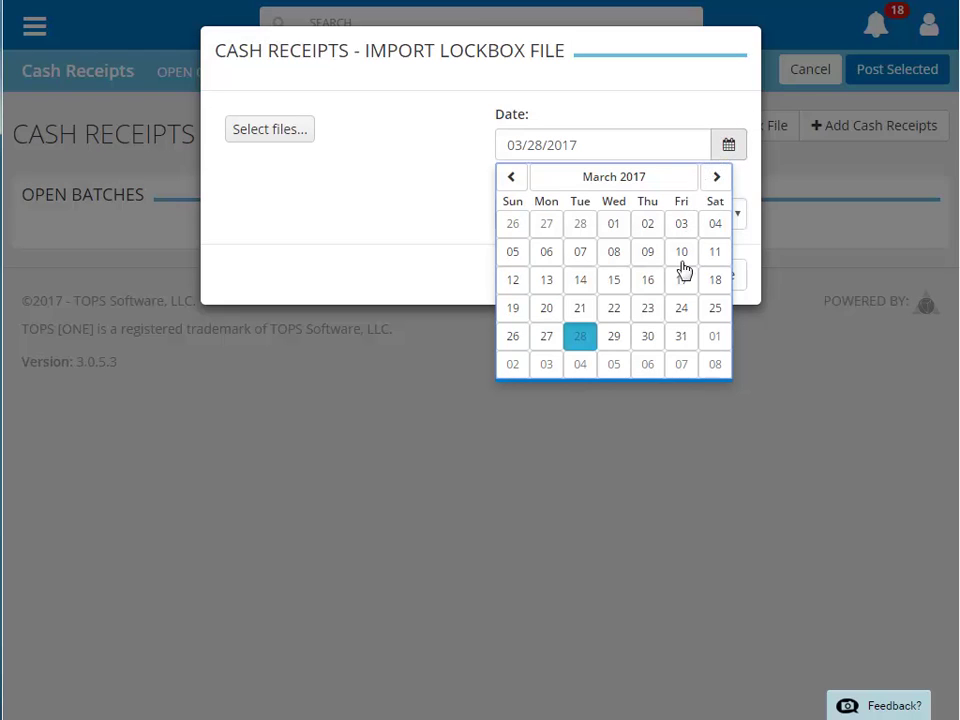
pyautogui.click(681, 310)
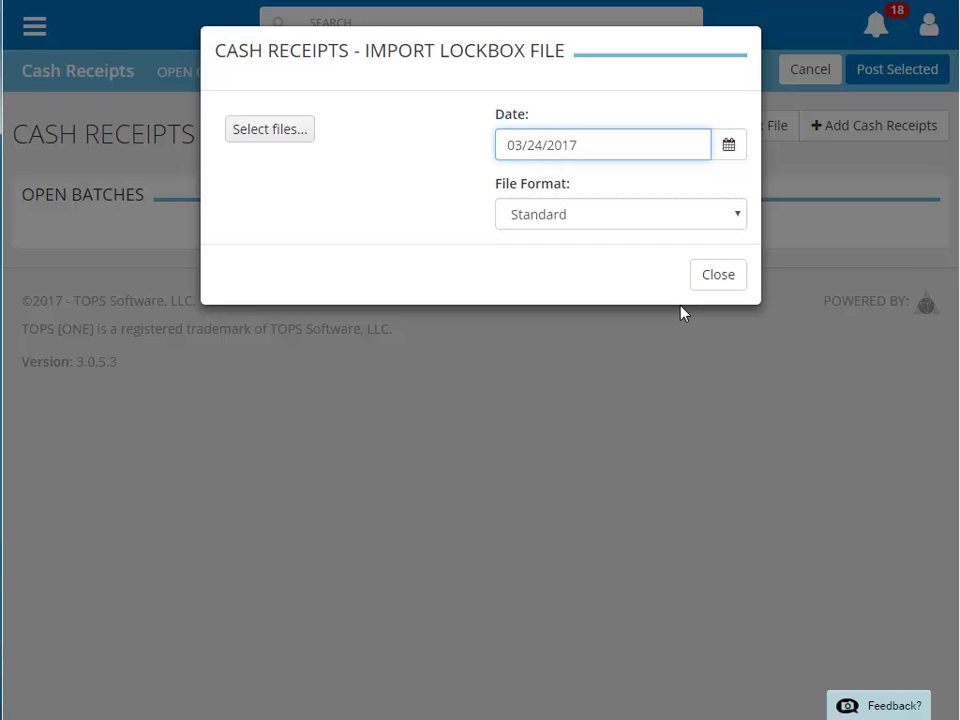
pyautogui.click(740, 220)
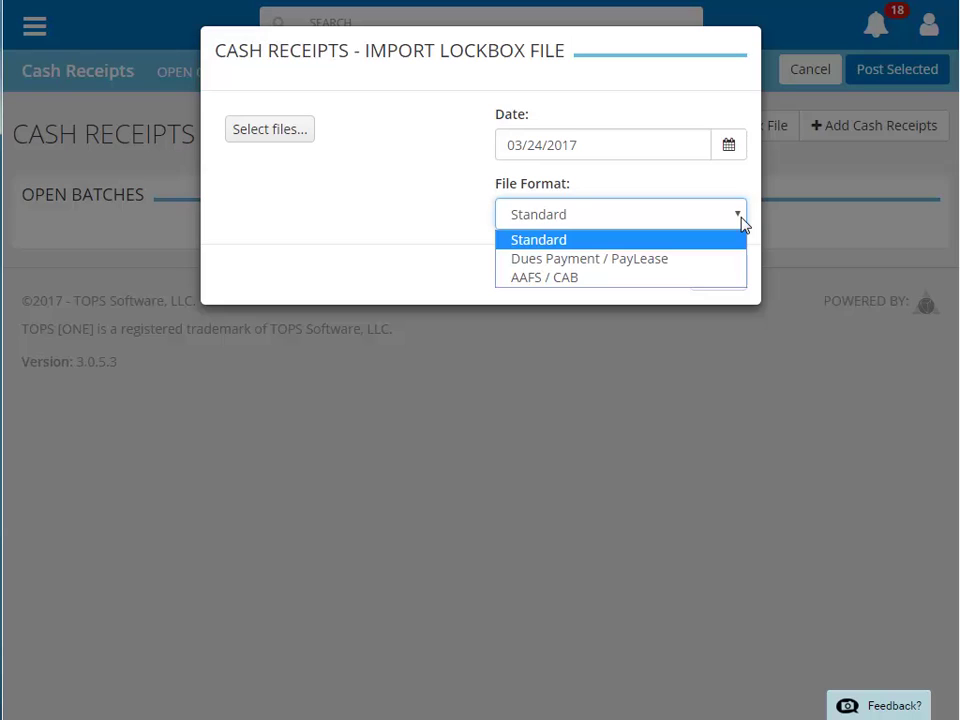
pyautogui.click(738, 221)
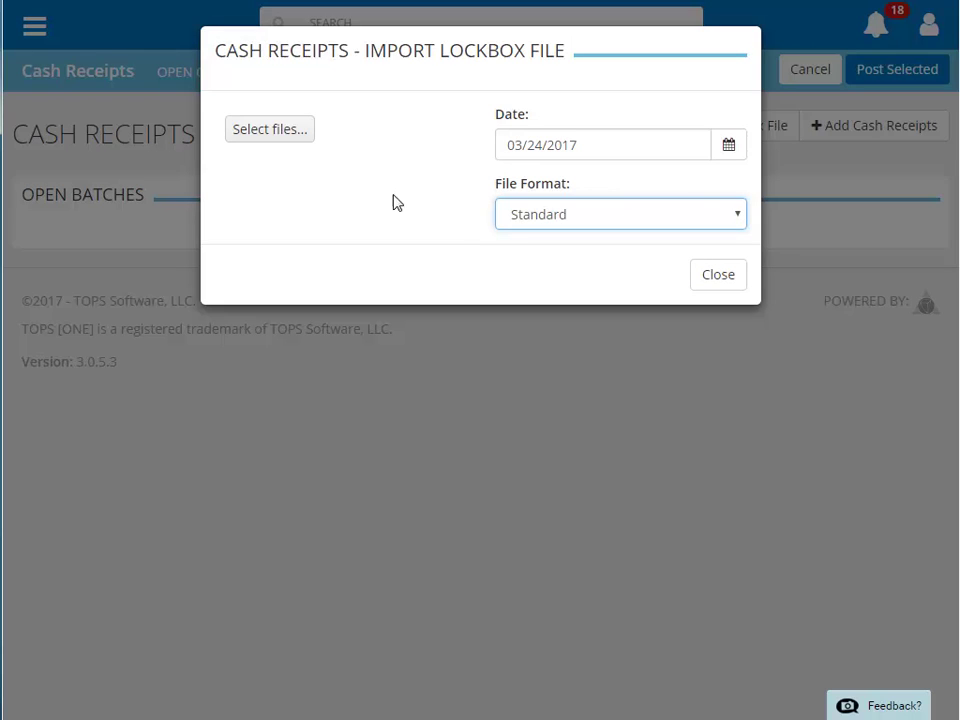
# Upload the lockbox file 03242017 from the Lockbox documents folder and close the import dialog
pyautogui.click(289, 138)
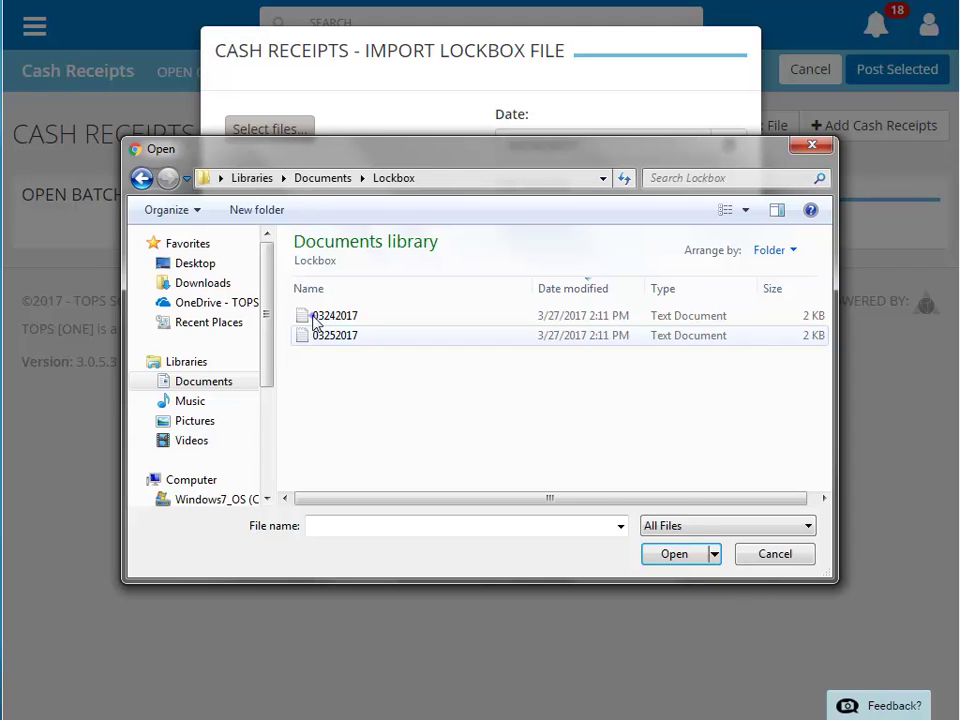
pyautogui.click(365, 318)
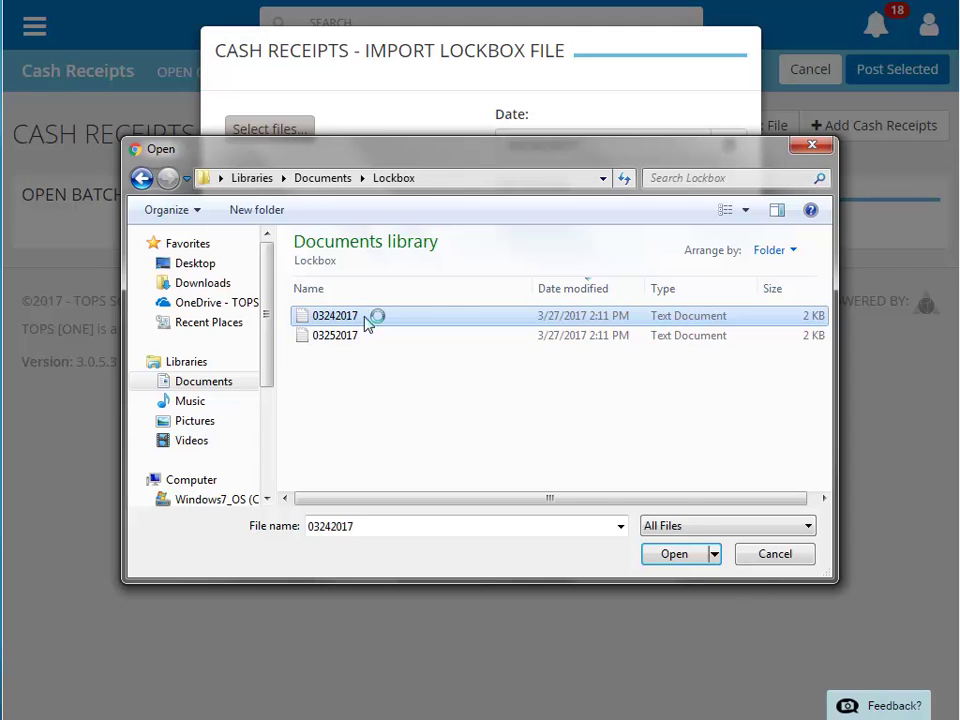
pyautogui.click(663, 557)
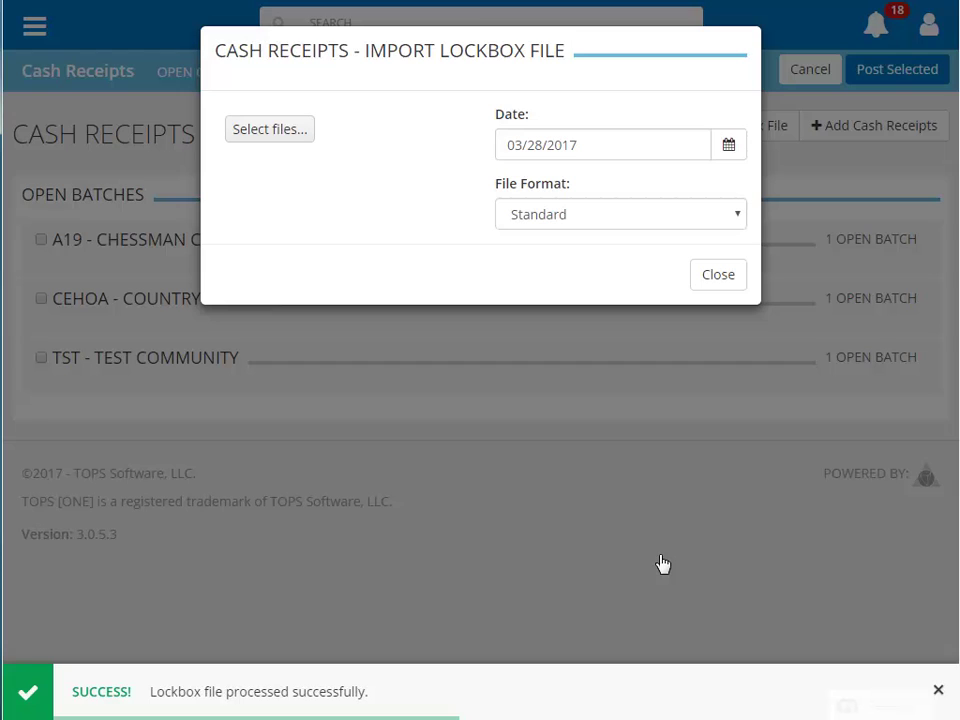
pyautogui.click(704, 289)
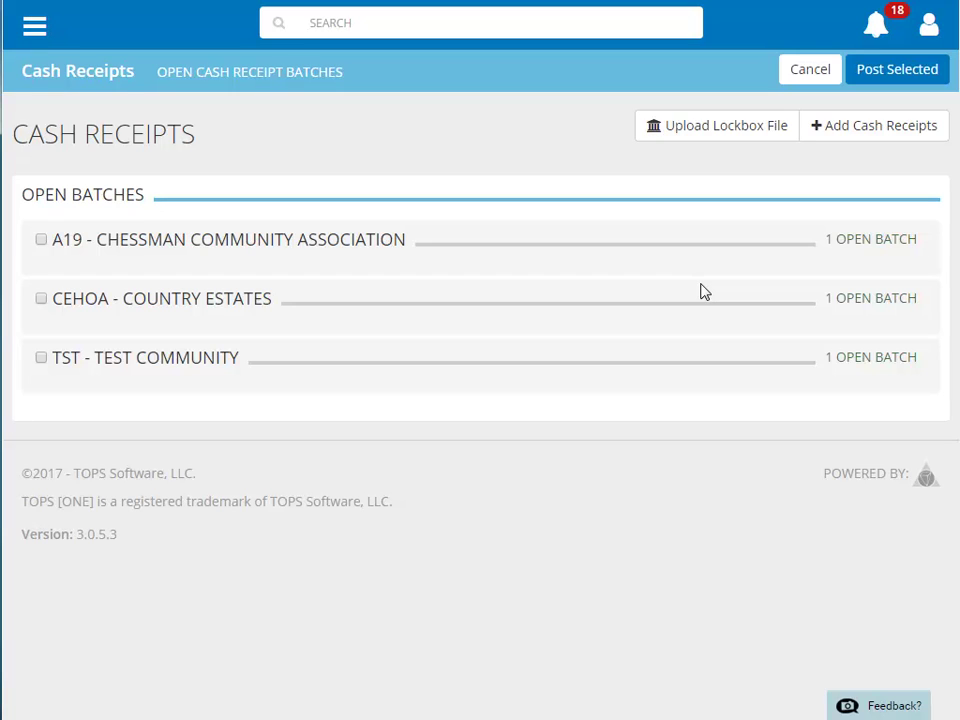
# Select the A19 - Chessman Community Association batch, review its first payment's charge code distribution in edit mode, and save the batch
pyautogui.click(591, 246)
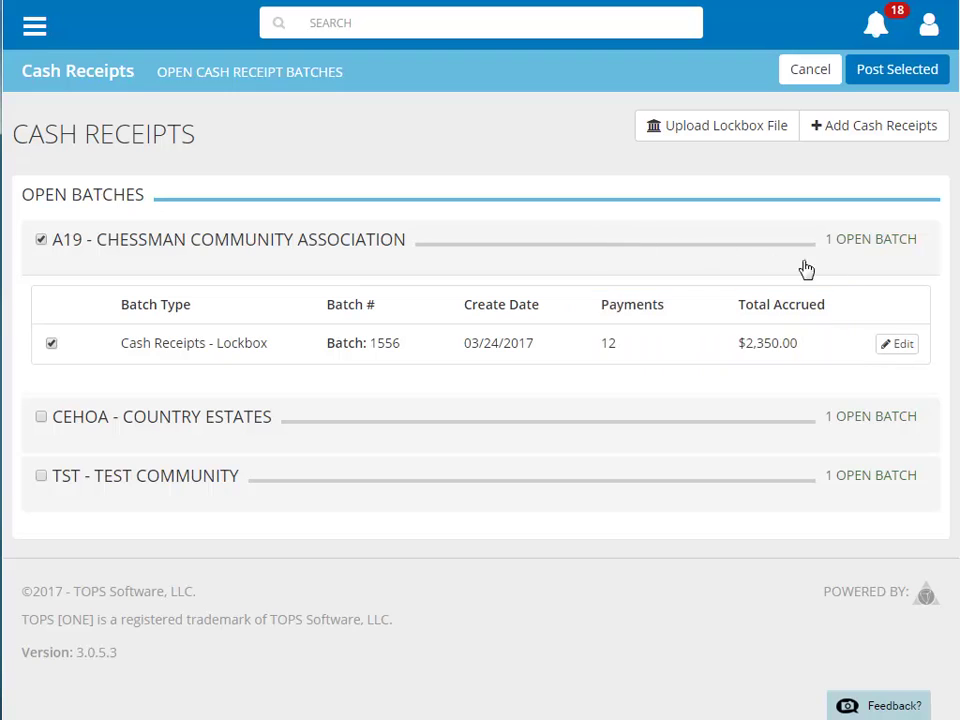
pyautogui.click(898, 345)
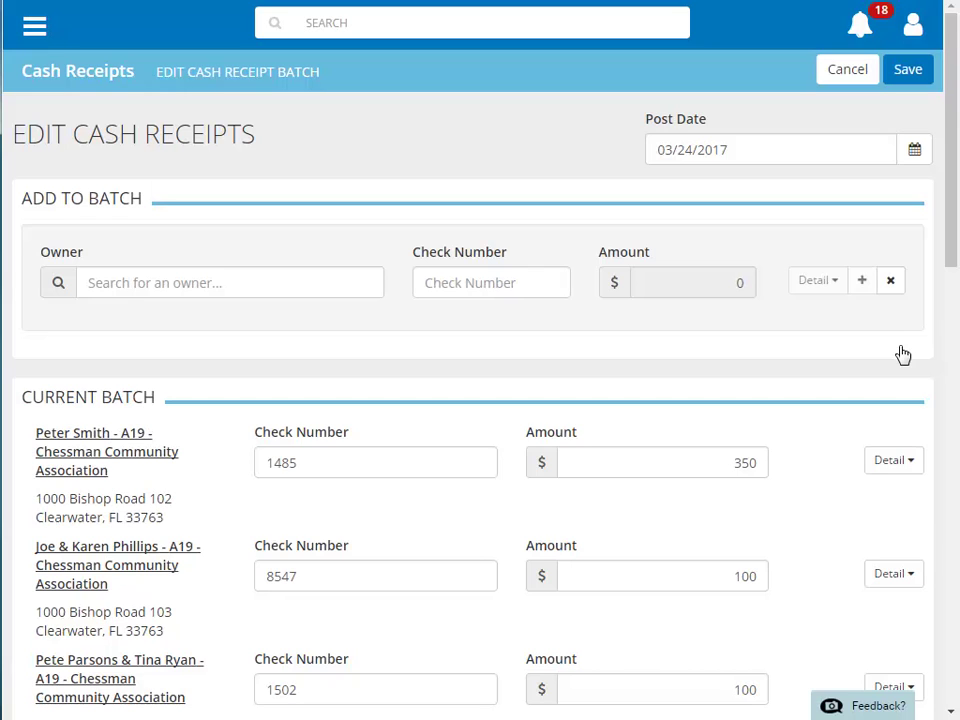
pyautogui.click(891, 462)
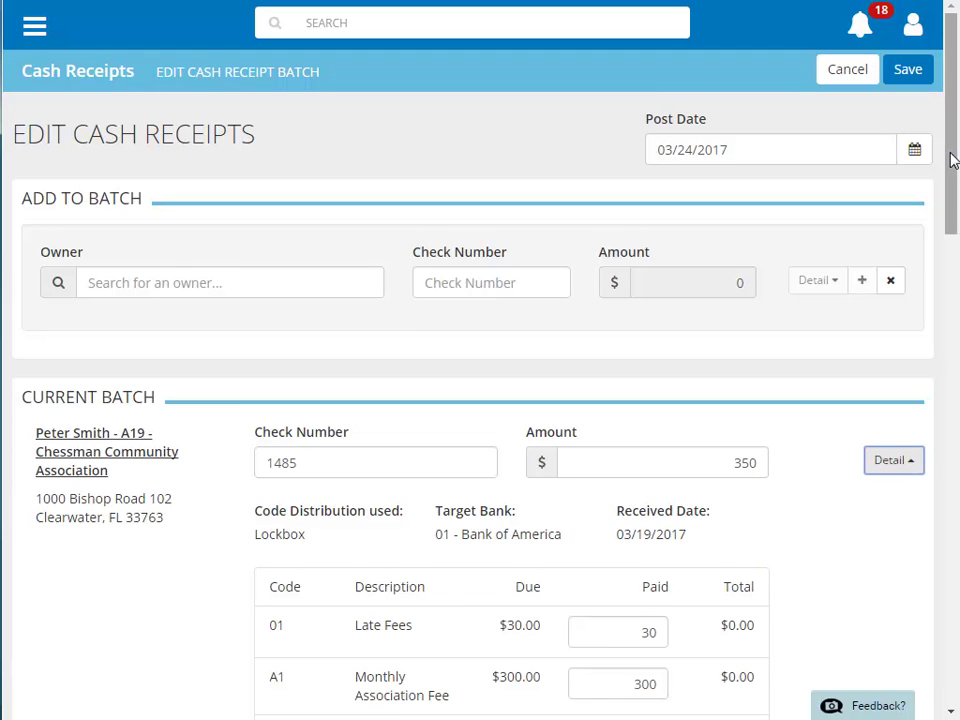
pyautogui.moveTo(950, 160); pyautogui.dragTo(949, 258)
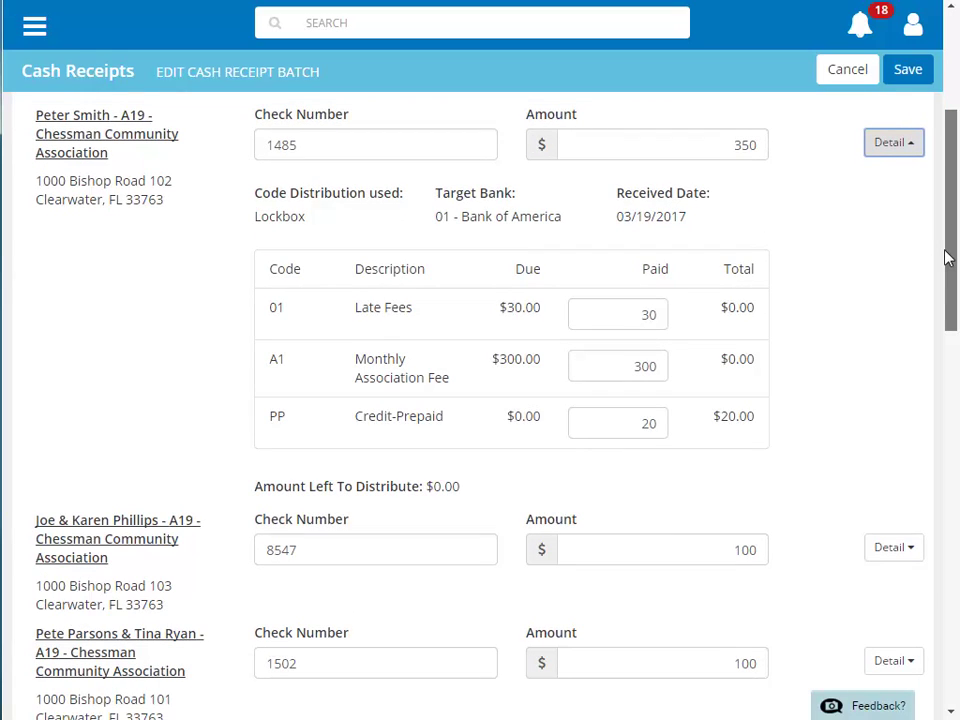
pyautogui.moveTo(949, 258); pyautogui.dragTo(949, 259)
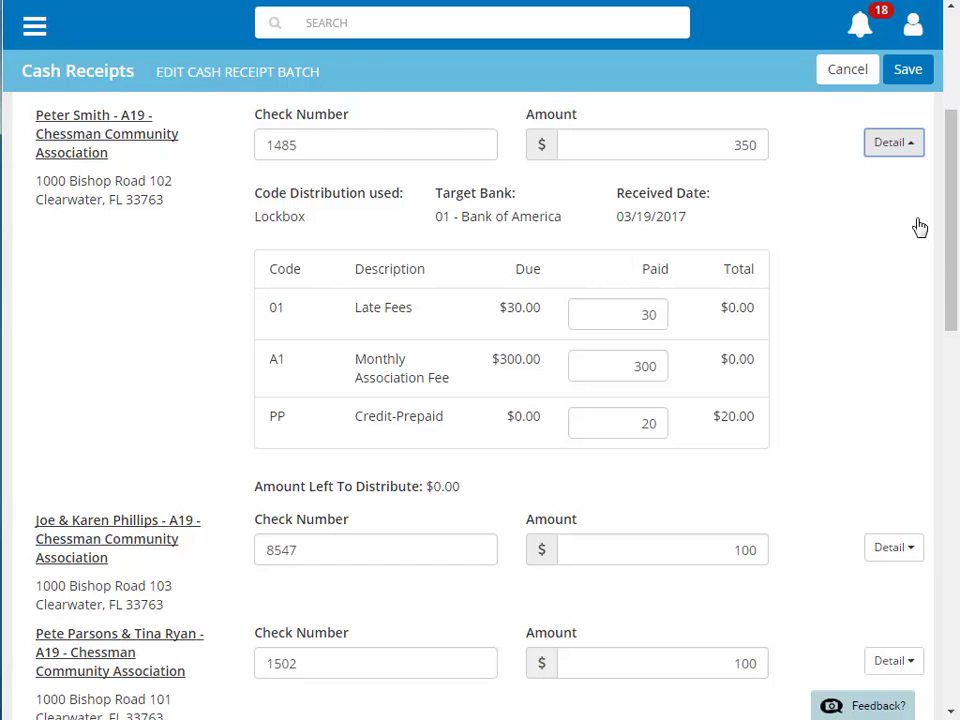
pyautogui.click(906, 75)
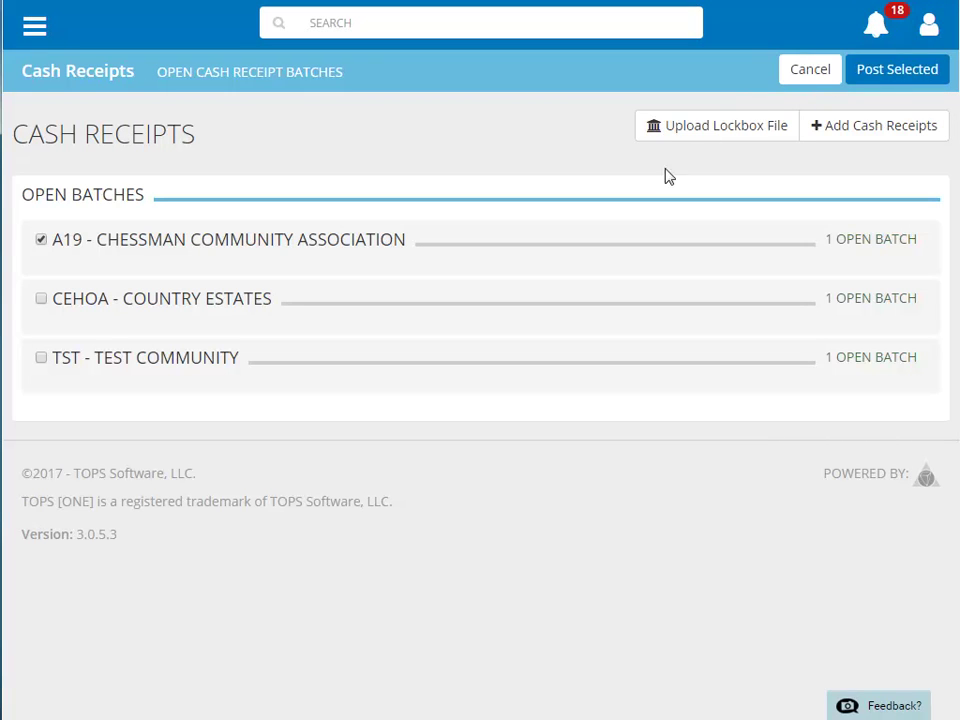
# Add the CEHOA - Country Estates and TST - Test Community batches to the selection and post all selected cash receipts
pyautogui.click(627, 318)
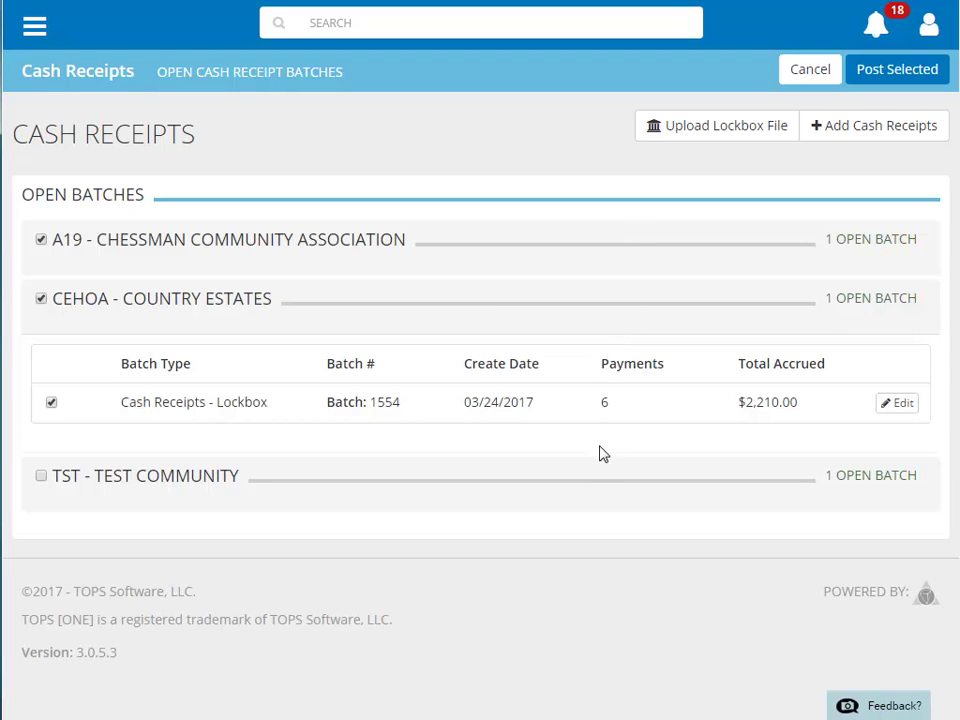
pyautogui.click(601, 490)
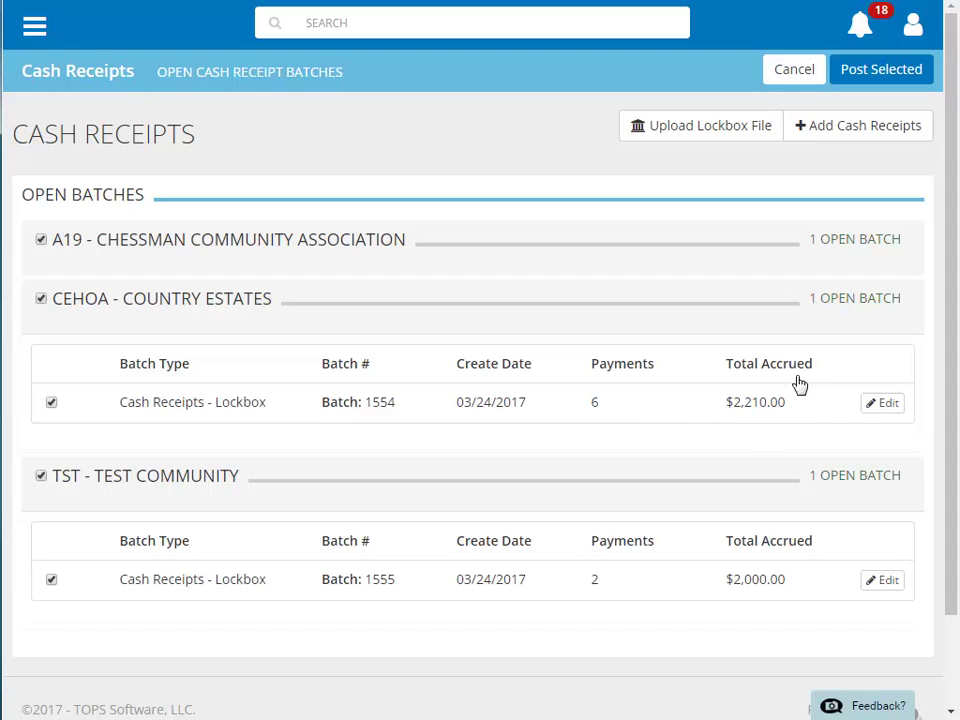
pyautogui.click(863, 71)
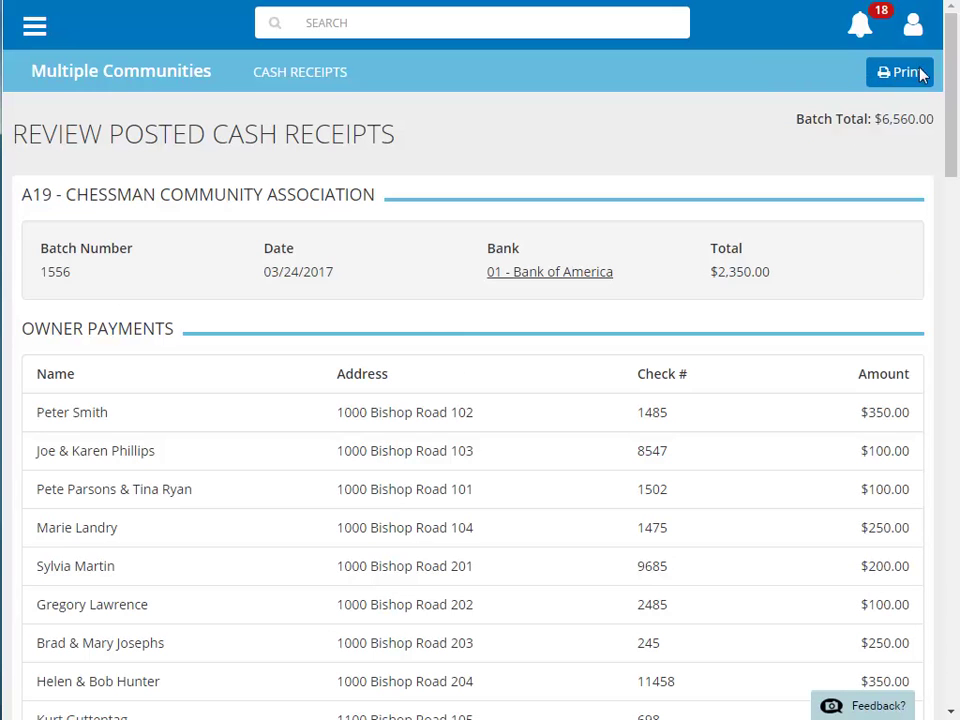
pyautogui.moveTo(952, 85); pyautogui.dragTo(928, 611)
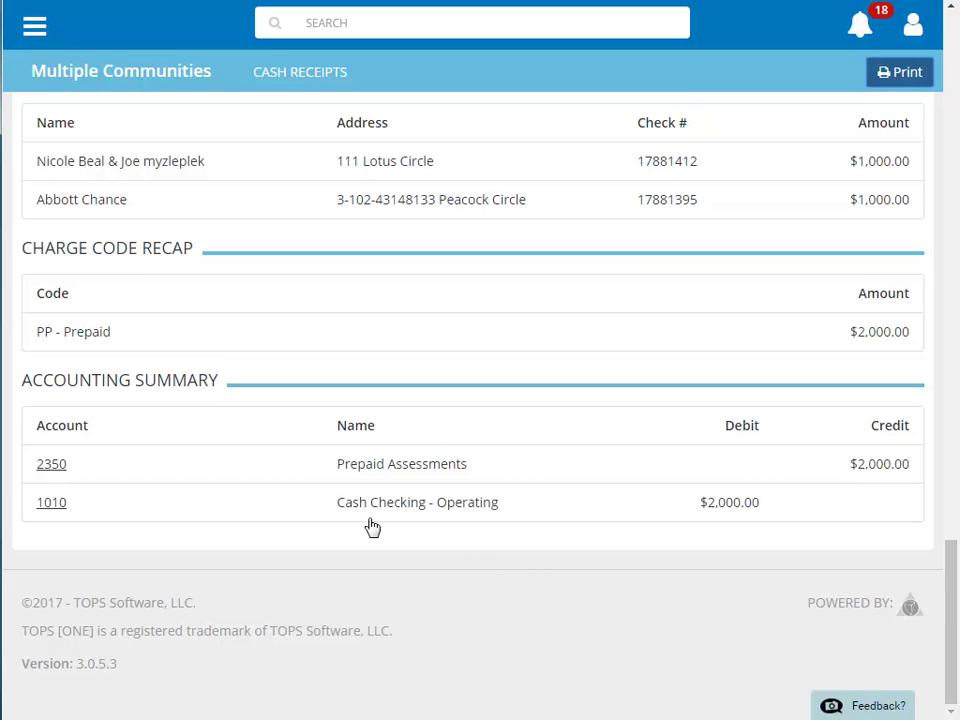
# Return to the accounts receivable cash receipts and expand the 03/24/2017 lockbox entry in the activity list
pyautogui.click(33, 26)
pyautogui.click(86, 238)
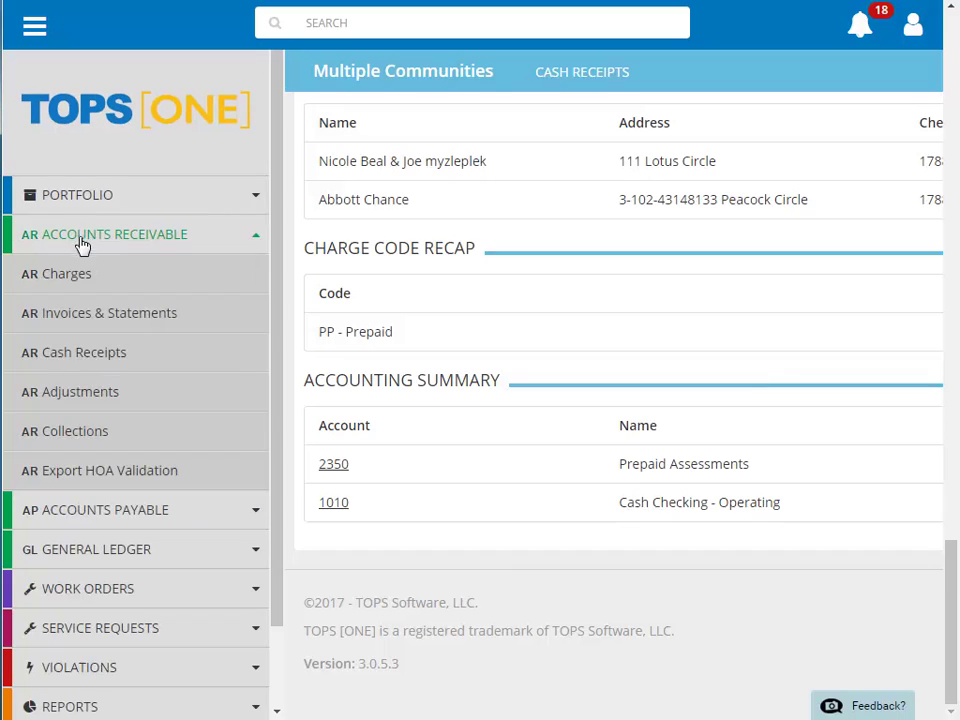
pyautogui.click(77, 362)
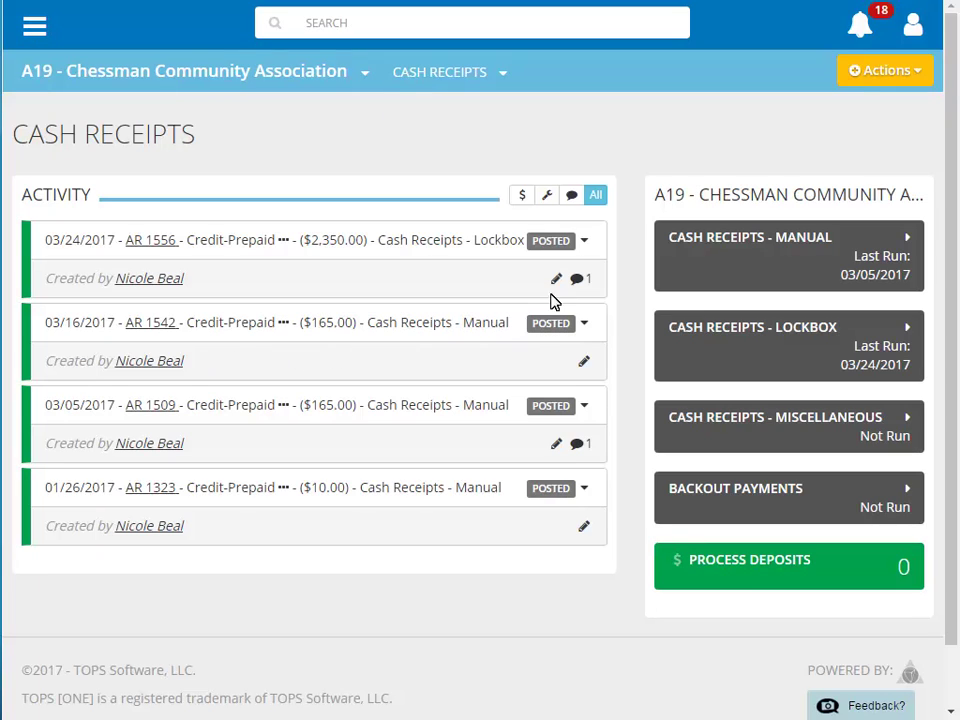
pyautogui.click(584, 242)
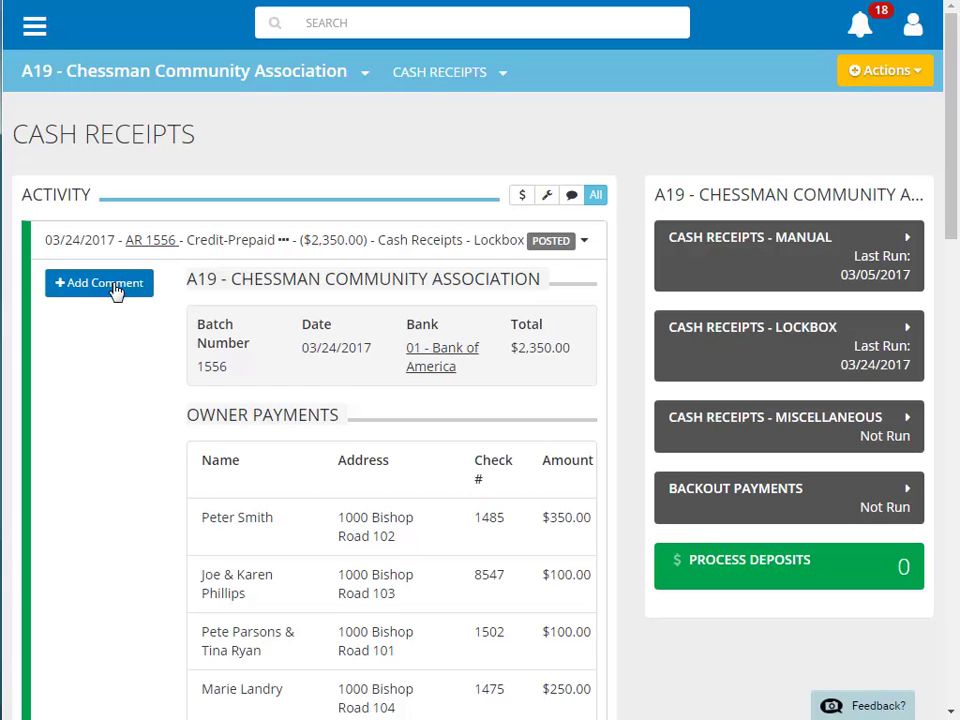
# Add a comment to the lockbox entry with subject "Lockbox Posted" and message "Received 3/19, posted 3/24"
pyautogui.click(113, 289)
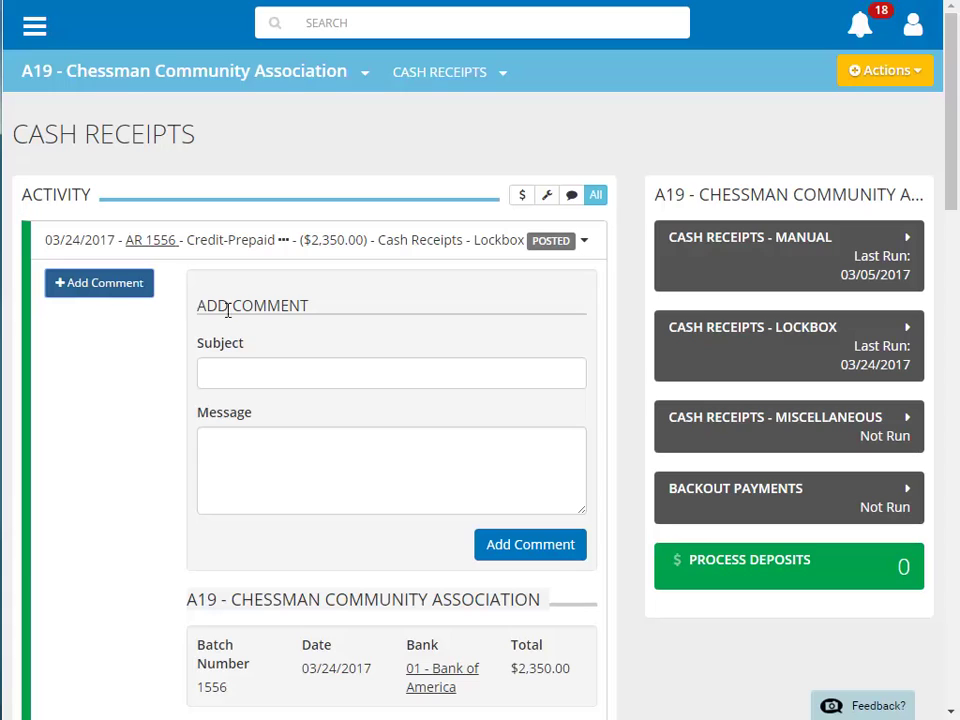
pyautogui.click(261, 368)
pyautogui.write('Lockbox Posted')
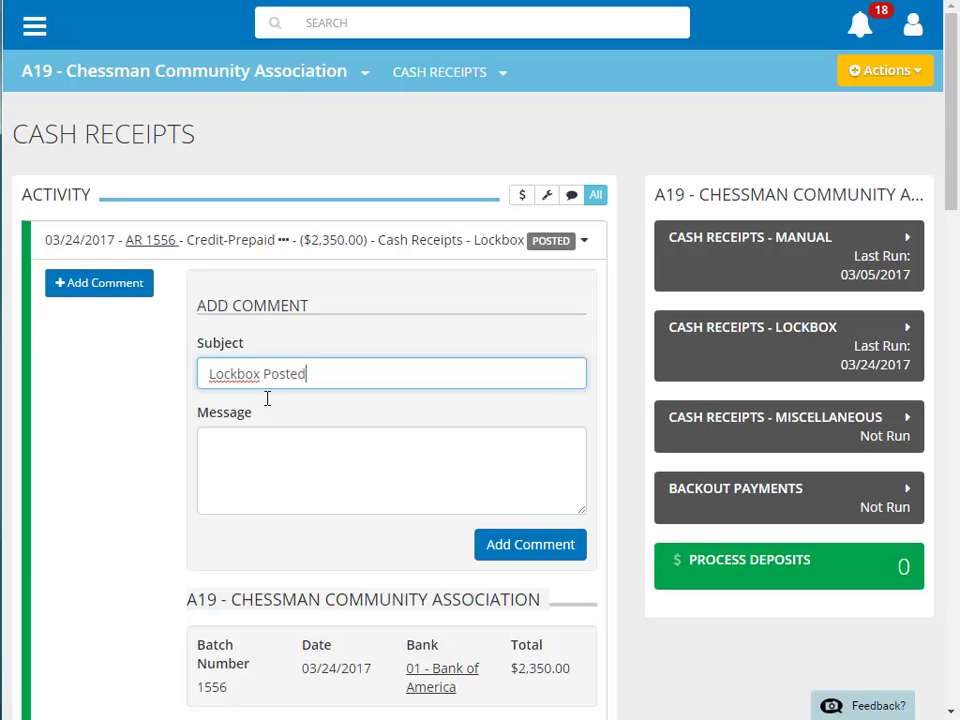
pyautogui.click(268, 450)
pyautogui.write('Receive')
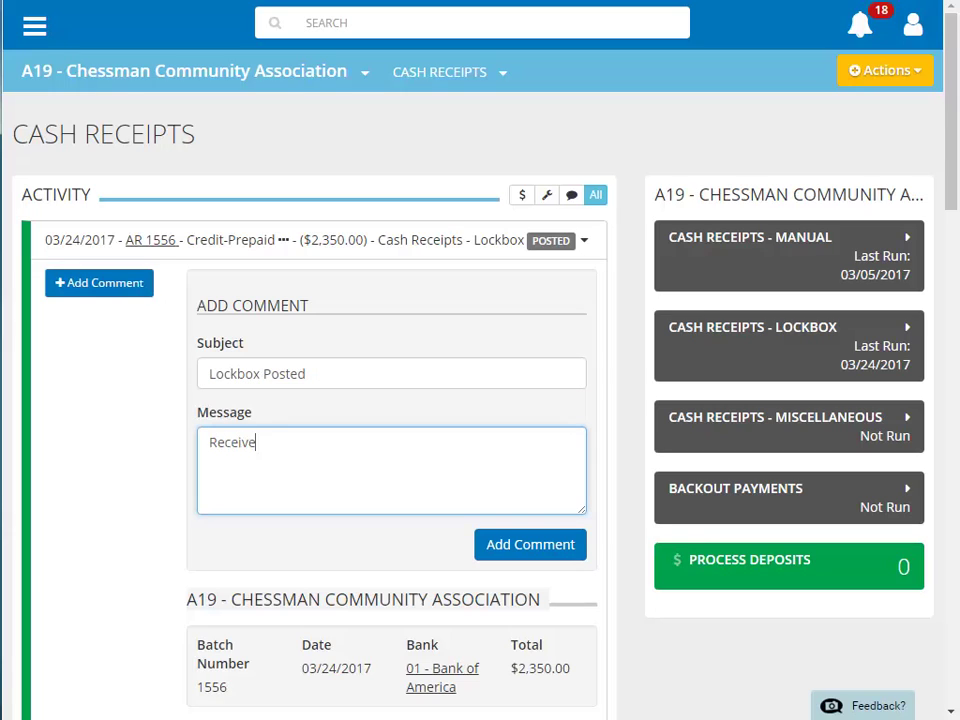
pyautogui.write('d 3/19, posted 3/24')
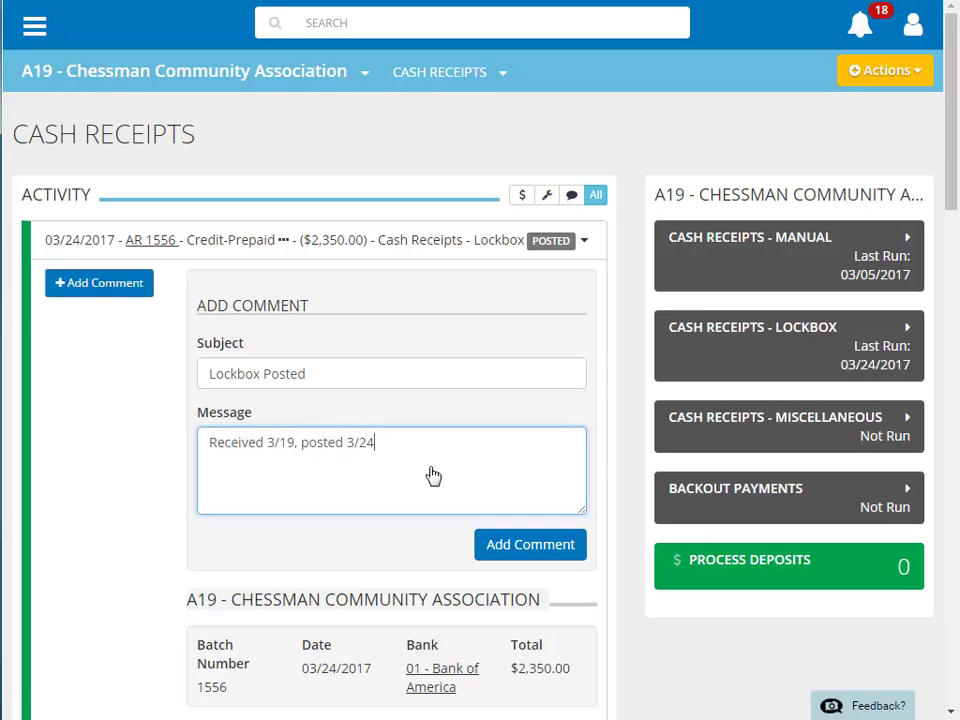
pyautogui.click(540, 551)
# View the Lockbox Posted comment's message under the entry's comments and tasks, and collapse the lockbox entry
pyautogui.moveTo(953, 152); pyautogui.dragTo(953, 547)
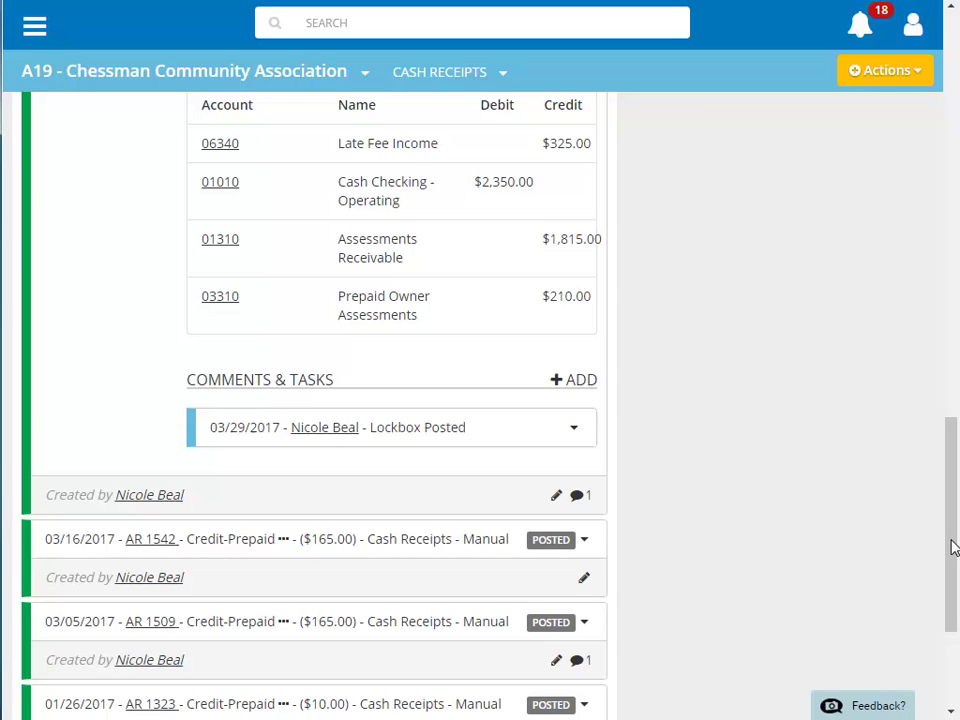
pyautogui.click(575, 432)
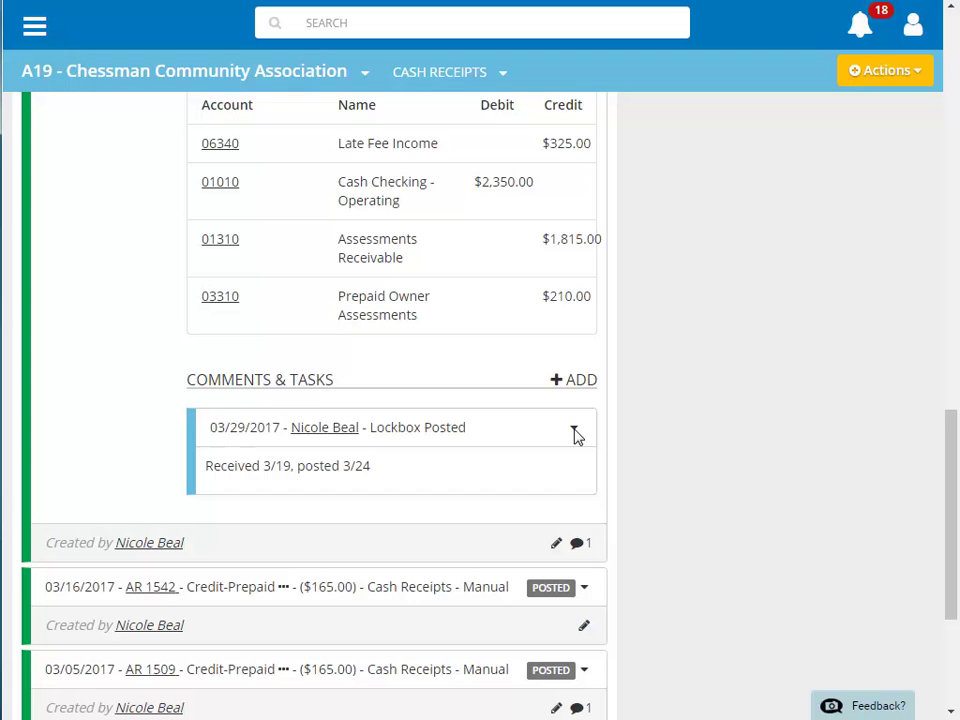
pyautogui.moveTo(950, 445); pyautogui.dragTo(951, 36)
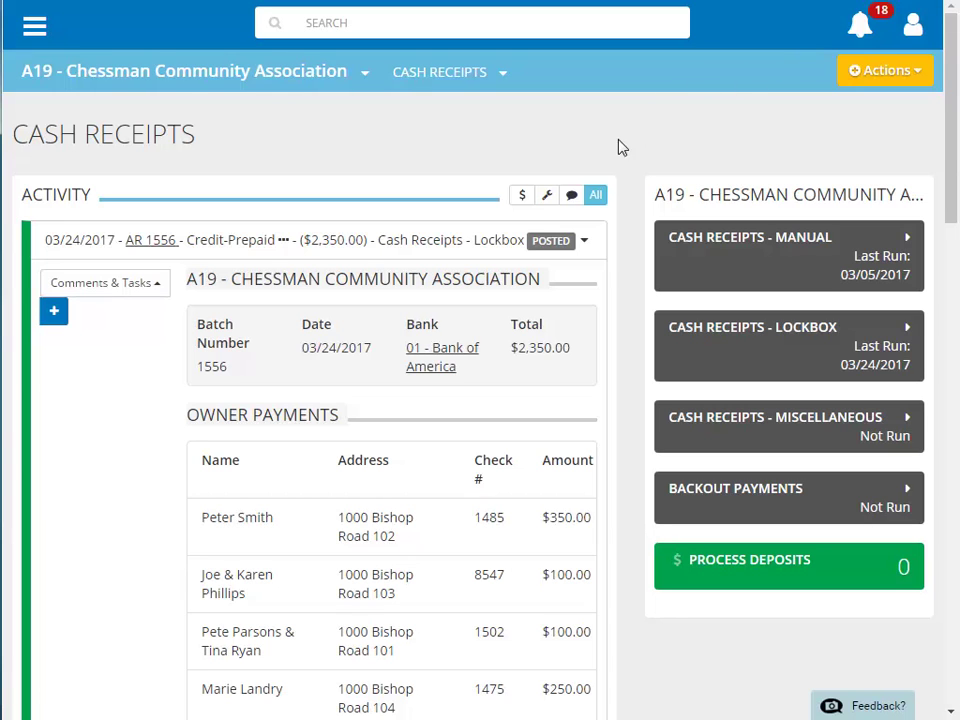
pyautogui.click(586, 241)
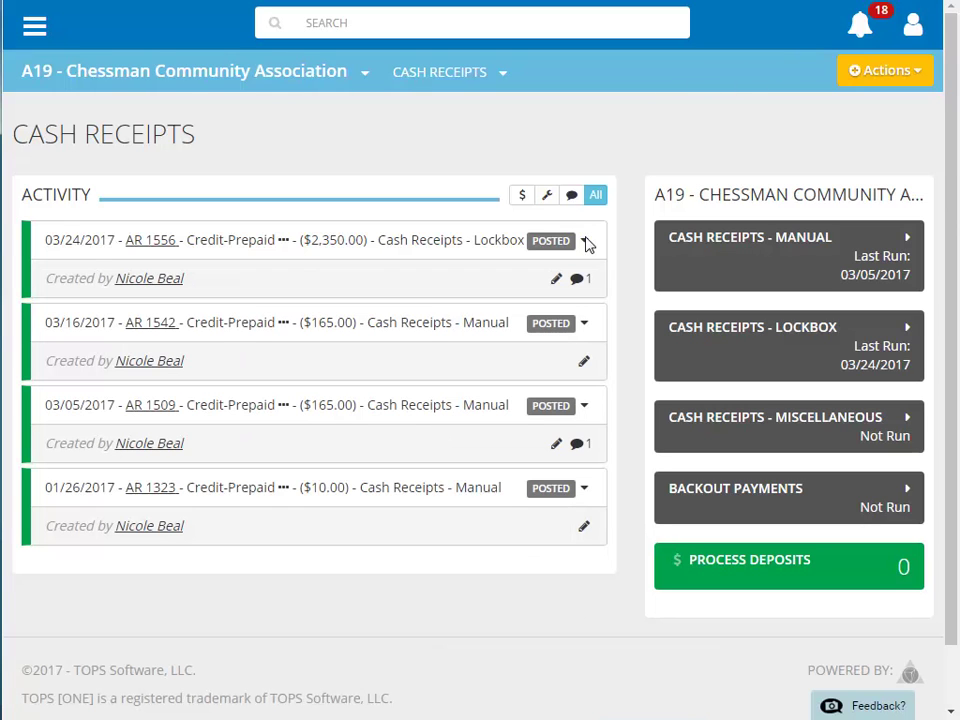